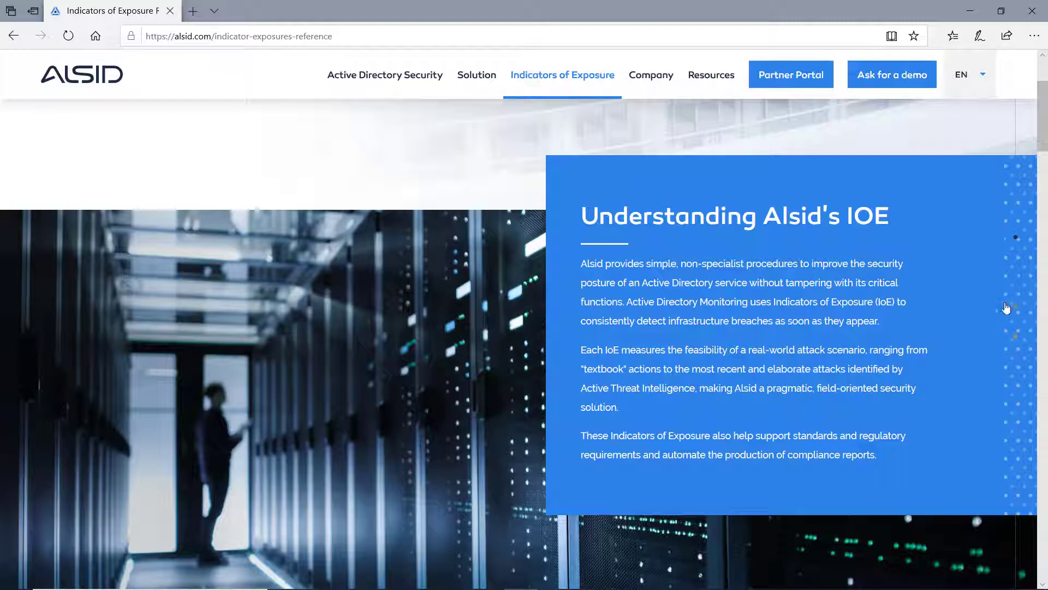
{"action": "scroll", "coordinate": [918, 296], "scroll_direction": "down", "scroll_amount": 2}
{"action": "scroll", "coordinate": [915, 295], "scroll_direction": "down", "scroll_amount": 5}
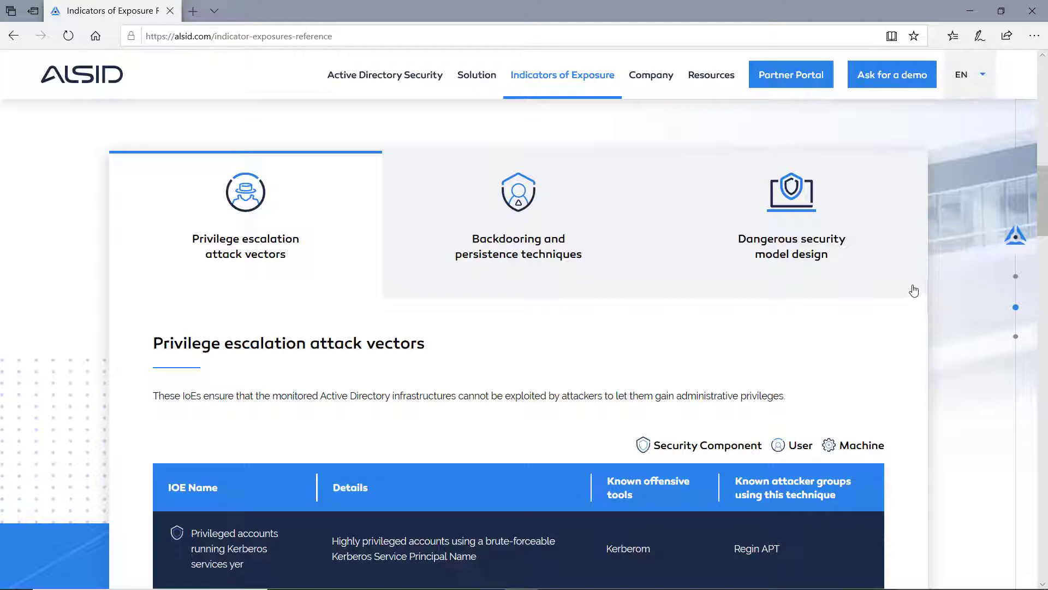
{"action": "left_click_drag", "start_coordinate": [1044, 197], "coordinate": [1041, 266]}
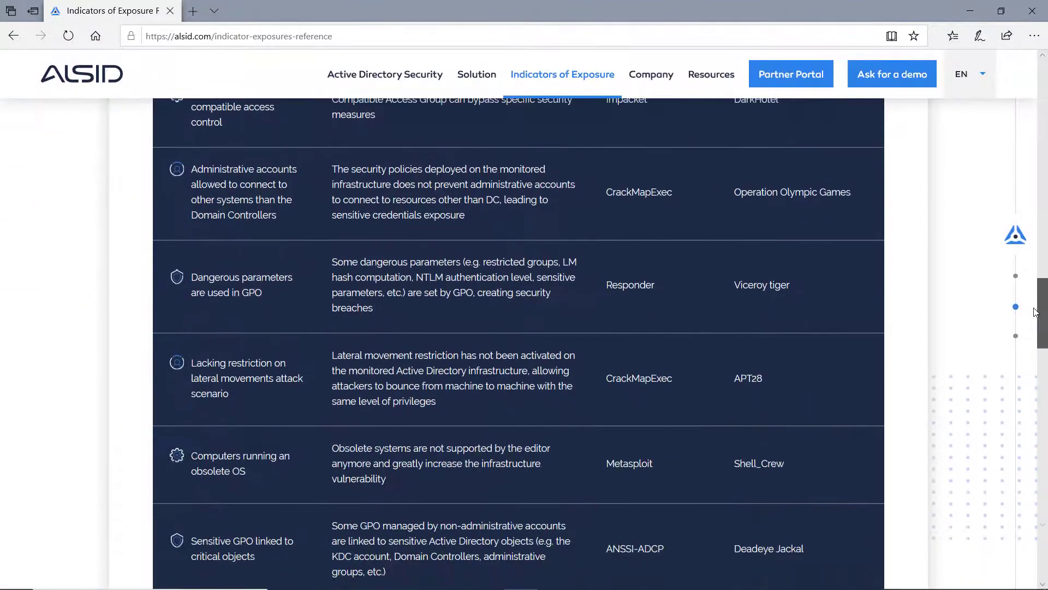
{"action": "mouse_move", "coordinate": [1040, 266]}
{"action": "left_mouse_down"}
{"action": "mouse_move", "coordinate": [1029, 344]}
{"action": "mouse_move", "coordinate": [1037, 209]}
{"action": "left_mouse_up"}
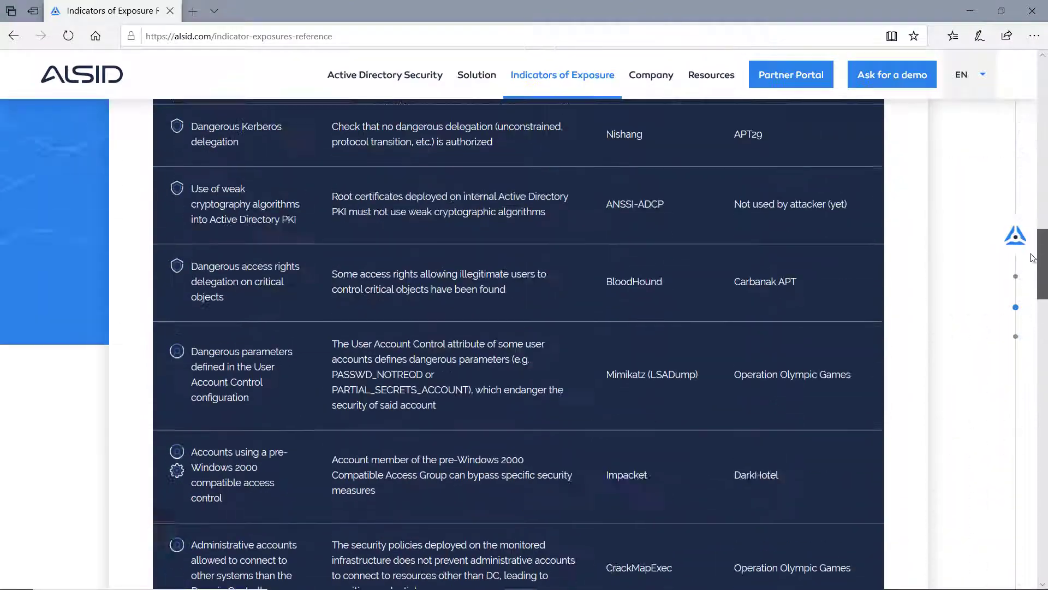
{"action": "scroll", "coordinate": [1037, 209], "scroll_direction": "up", "scroll_amount": 1}
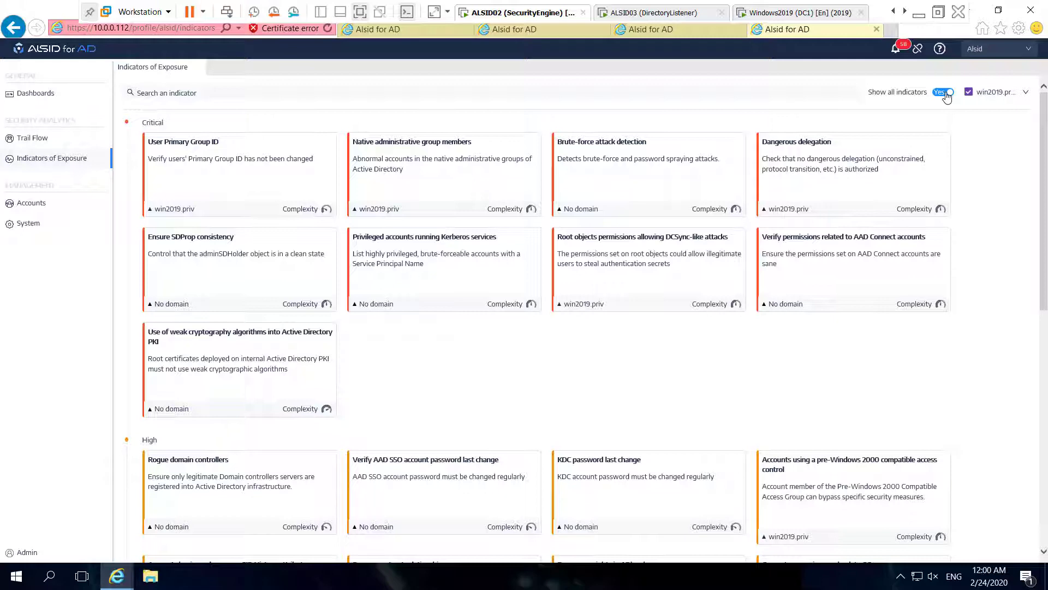
- Hide indicators without deviants, then review the pre-Windows 2000 access indicator's deviant elements and recommendations
{"action": "left_click", "coordinate": [944, 93]}
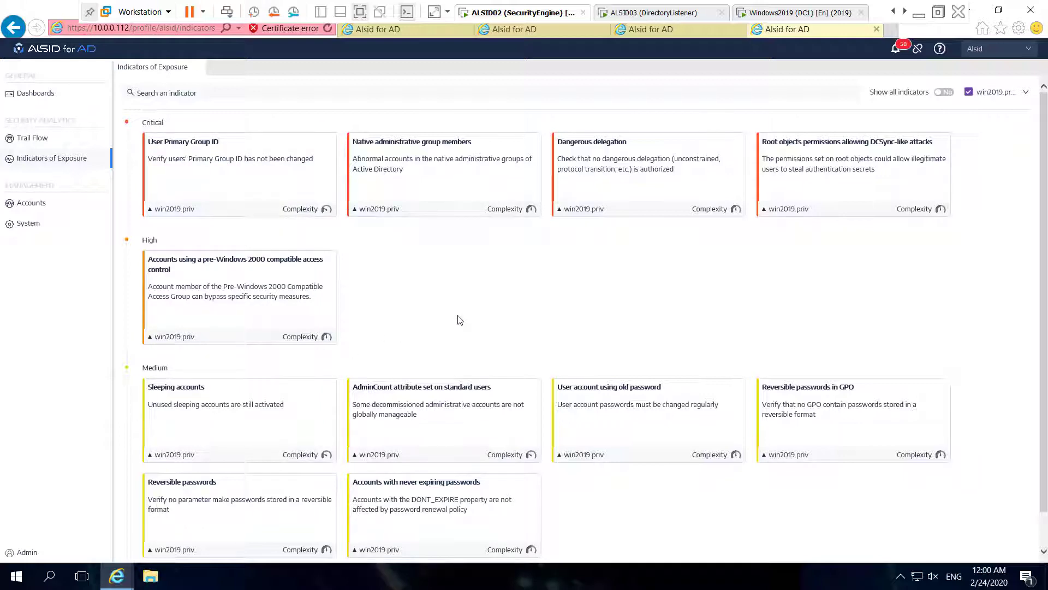
{"action": "left_click", "coordinate": [260, 285]}
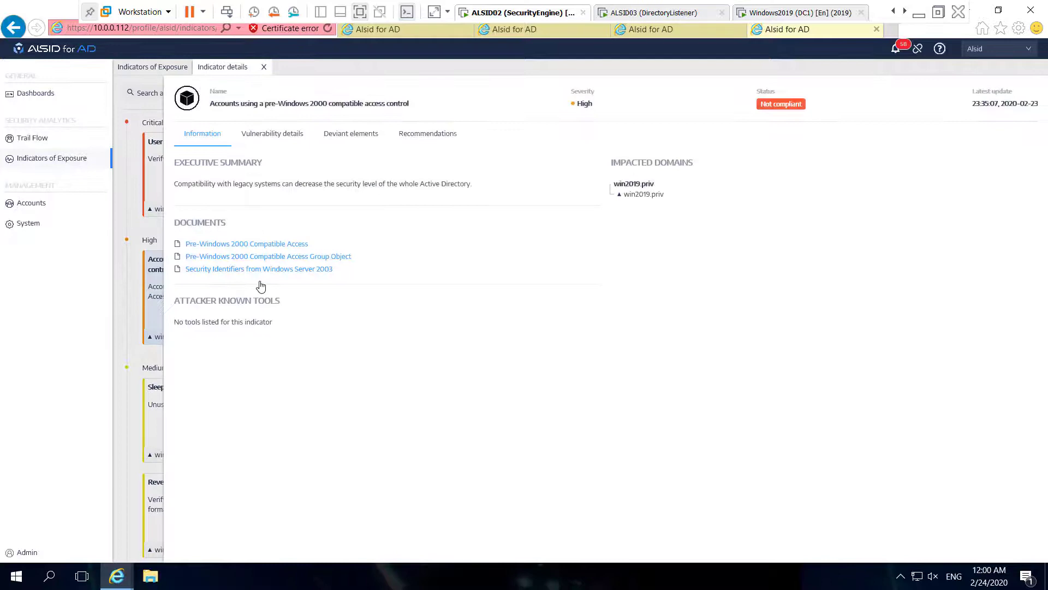
{"action": "left_click", "coordinate": [348, 136]}
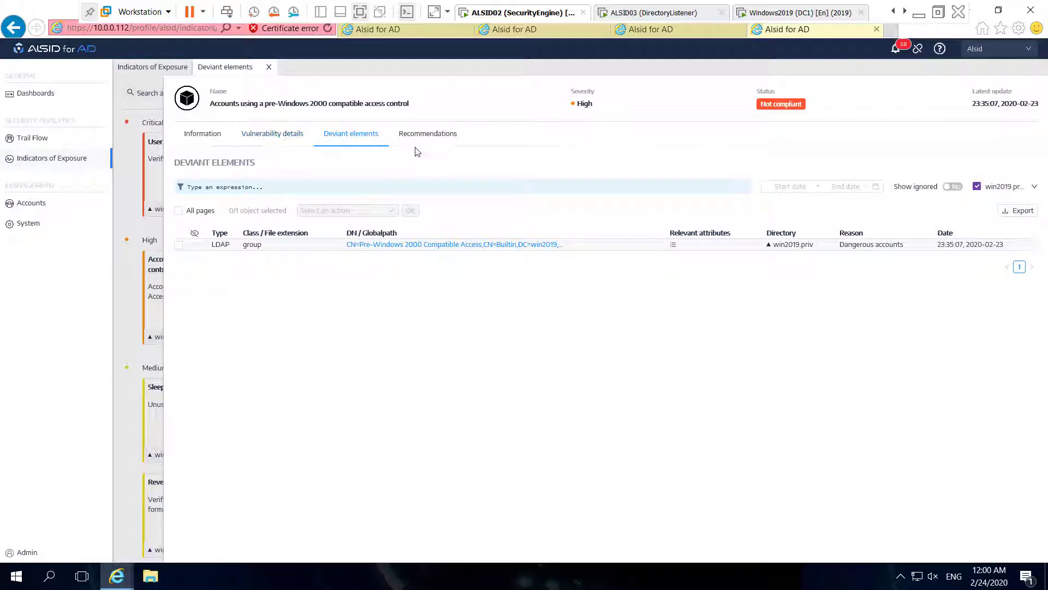
{"action": "left_click", "coordinate": [427, 137]}
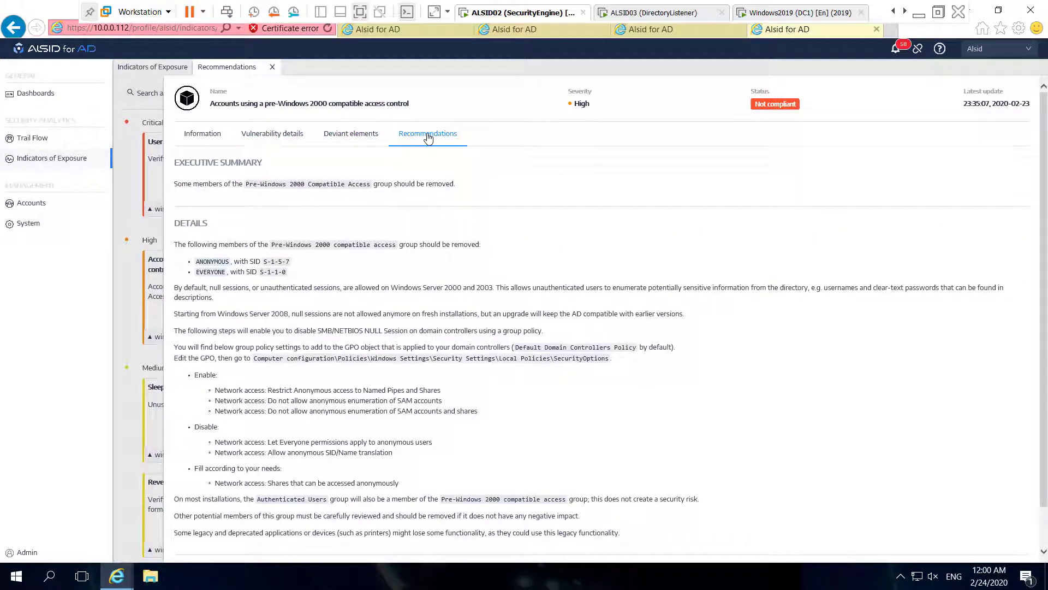
{"action": "left_click", "coordinate": [272, 67]}
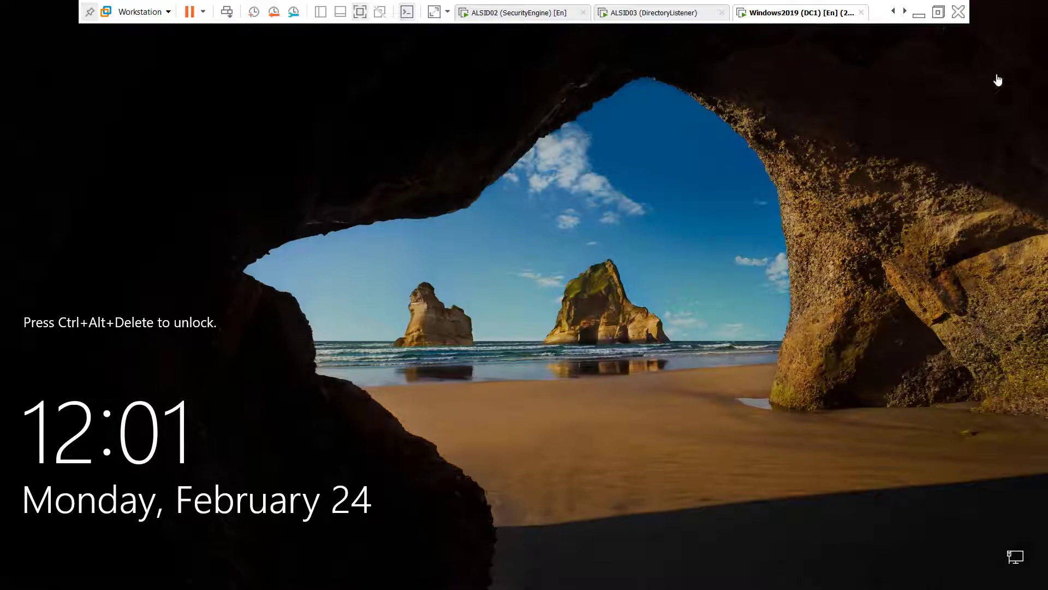
- Sign in to the domain controller and list the Builtin security groups
{"action": "key", "text": "ctrl+alt+Insert"}
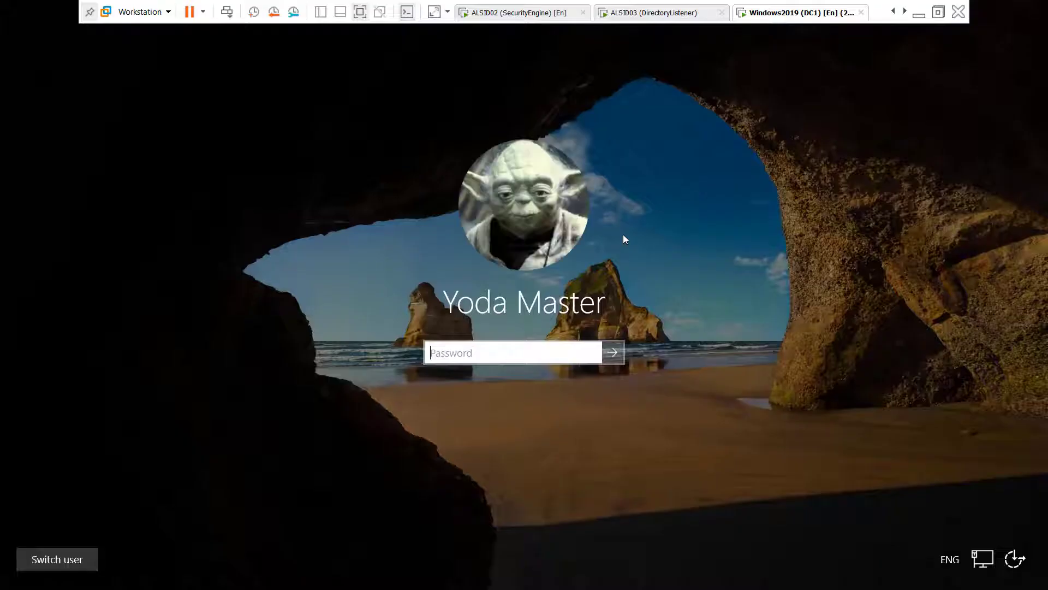
{"action": "type", "text": "**"}
{"action": "key", "text": "Return"}
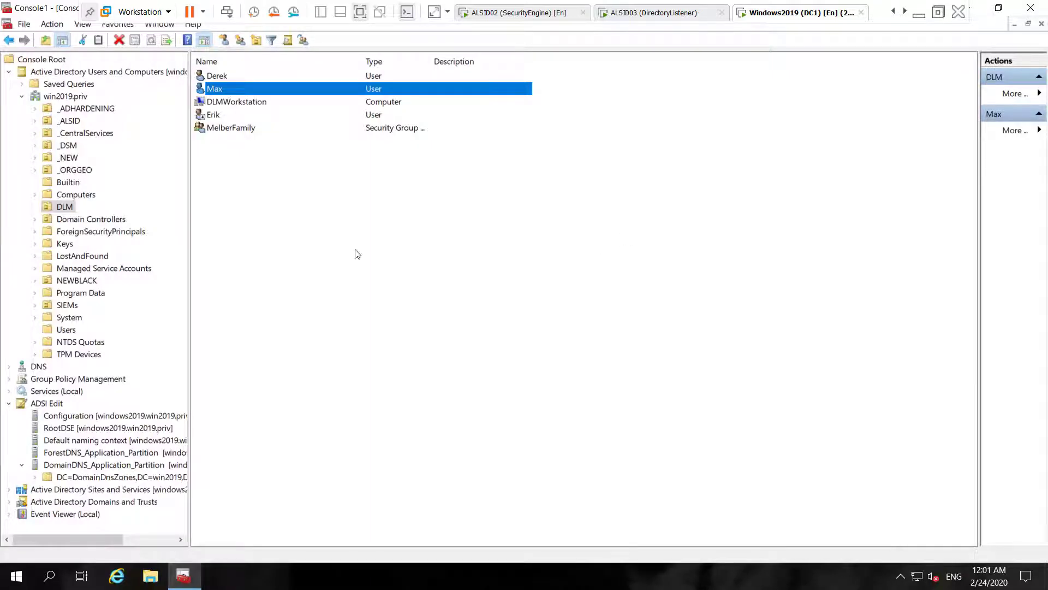
{"action": "left_click", "coordinate": [70, 184]}
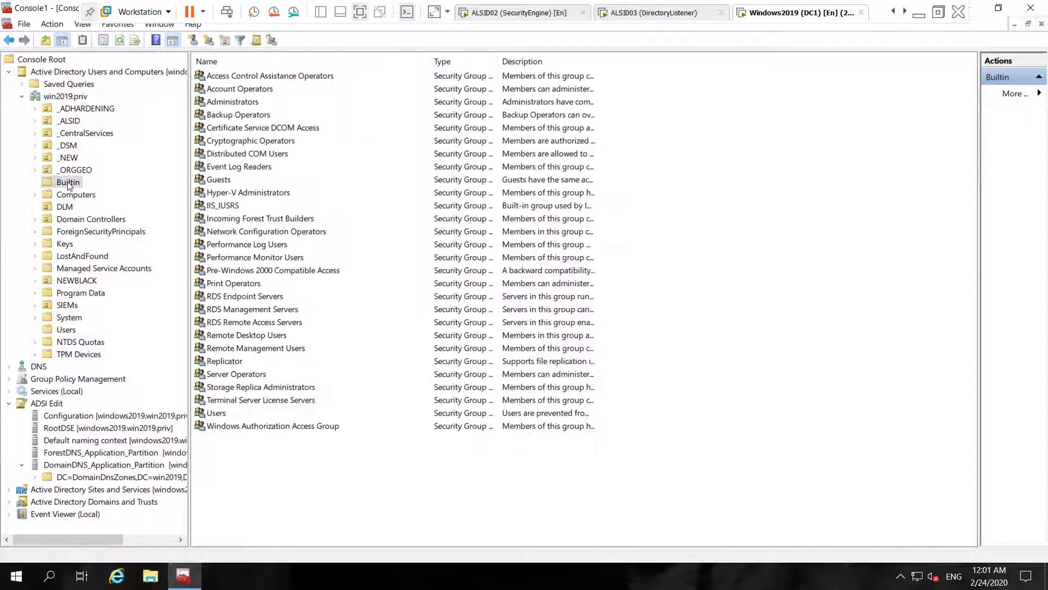
- Remove Everyone from the Pre-Windows 2000 Compatible Access group's members and save
{"action": "double_click", "coordinate": [273, 272]}
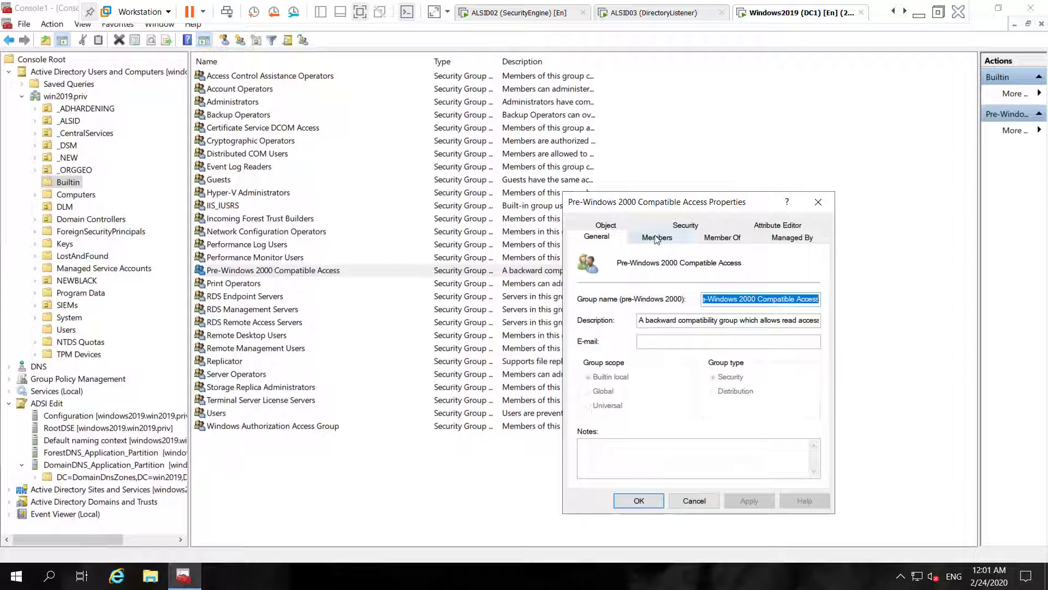
{"action": "left_click", "coordinate": [657, 237]}
{"action": "left_click", "coordinate": [610, 300]}
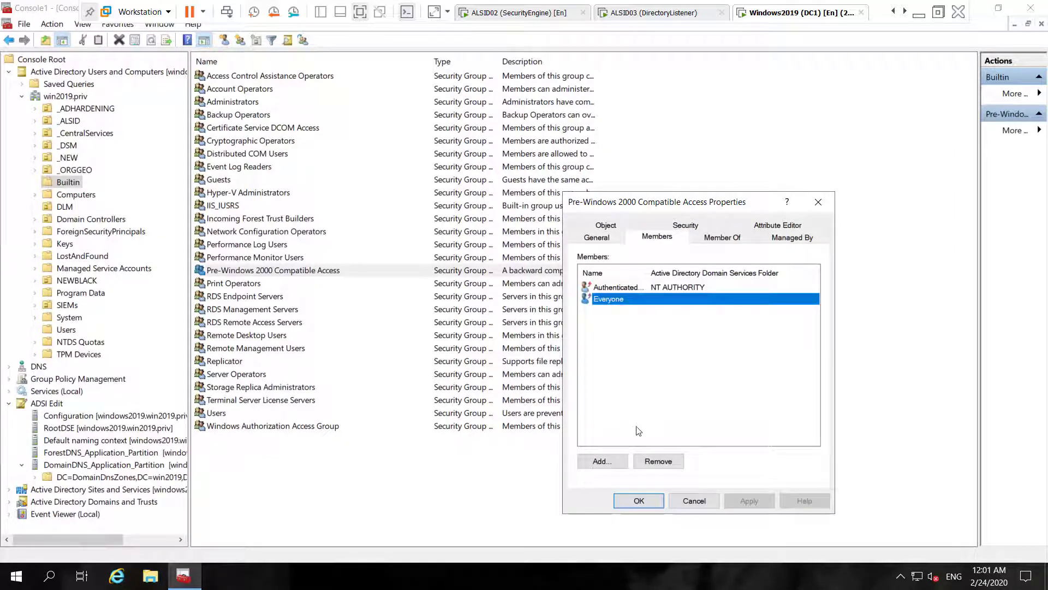
{"action": "left_click", "coordinate": [657, 461]}
{"action": "left_click", "coordinate": [586, 390]}
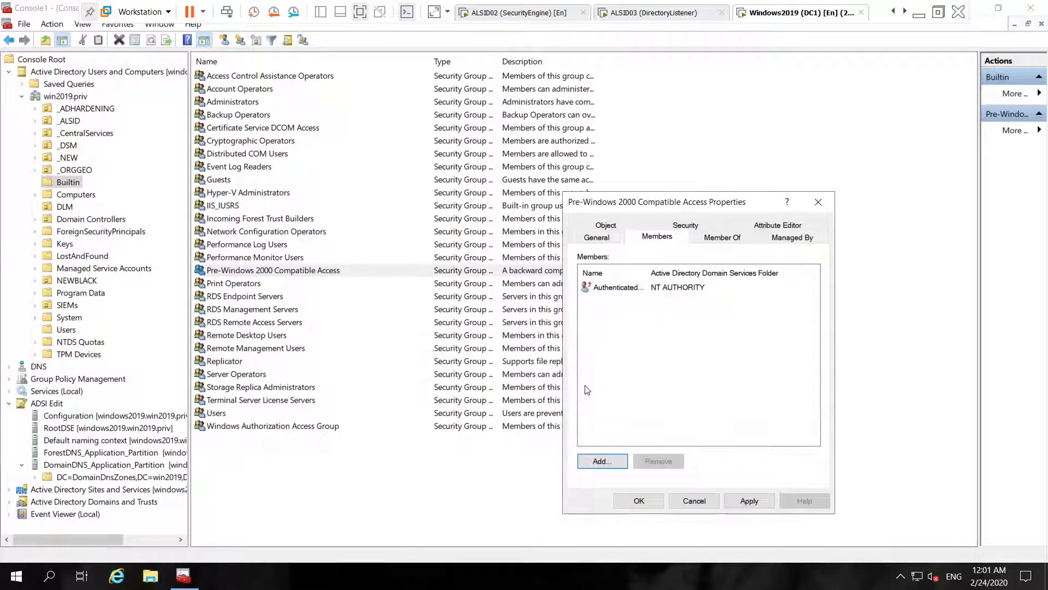
{"action": "left_click", "coordinate": [639, 500]}
{"action": "left_click", "coordinate": [528, 13]}
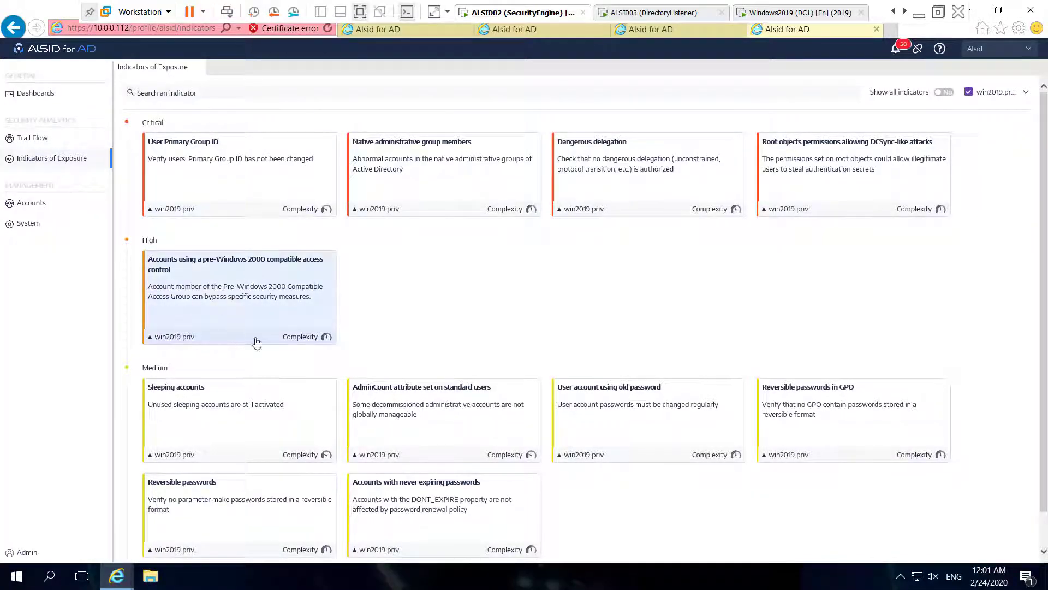
- Reload the indicators and review the seven deviant accounts of the AdminCount indicator
{"action": "left_click", "coordinate": [328, 29]}
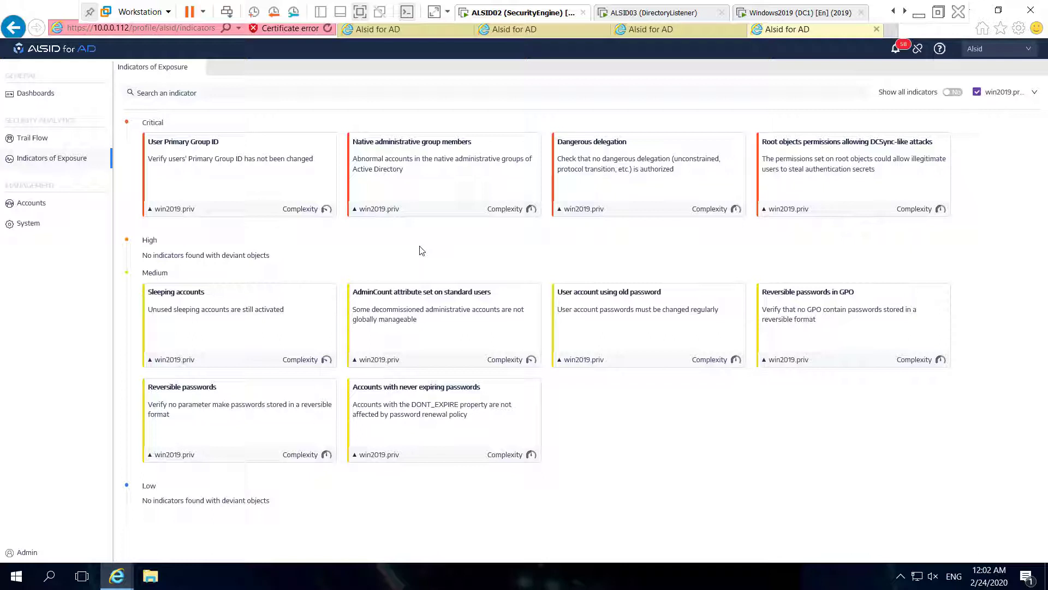
{"action": "left_click", "coordinate": [432, 302]}
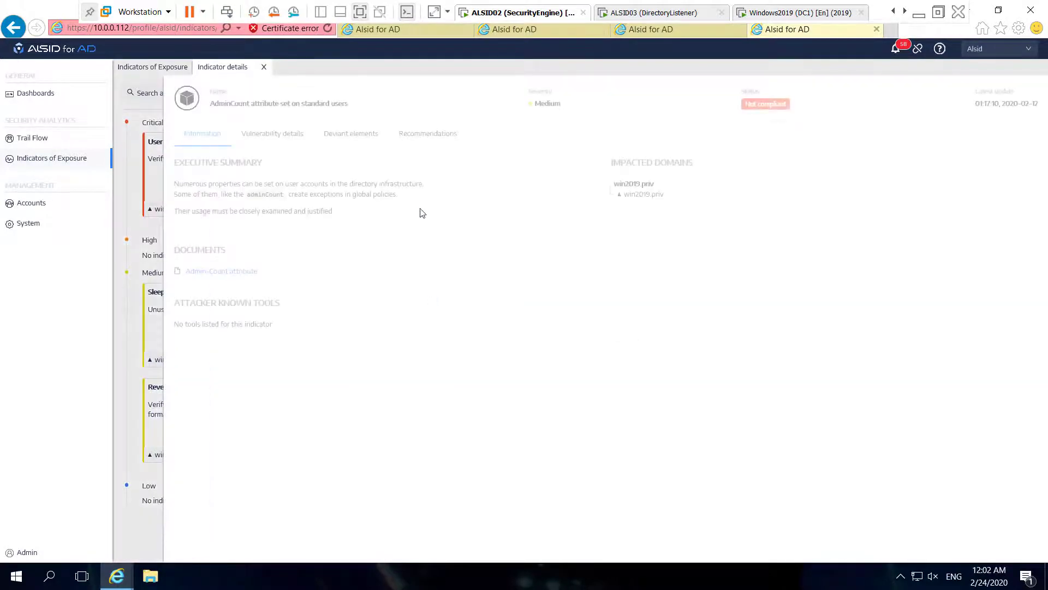
{"action": "left_click", "coordinate": [359, 138]}
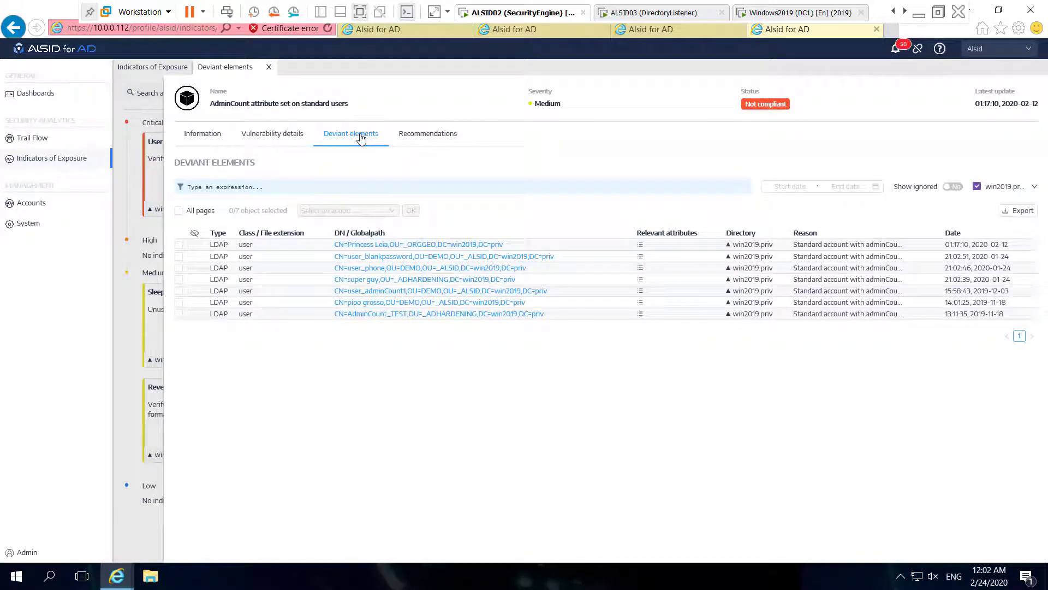
{"action": "left_click", "coordinate": [268, 66]}
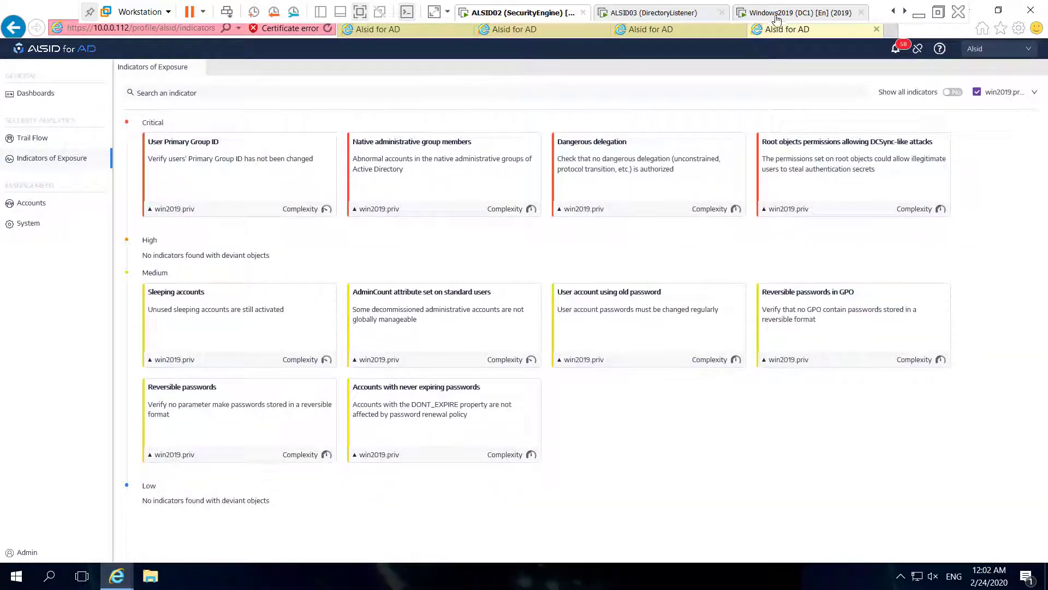
{"action": "left_click", "coordinate": [777, 16]}
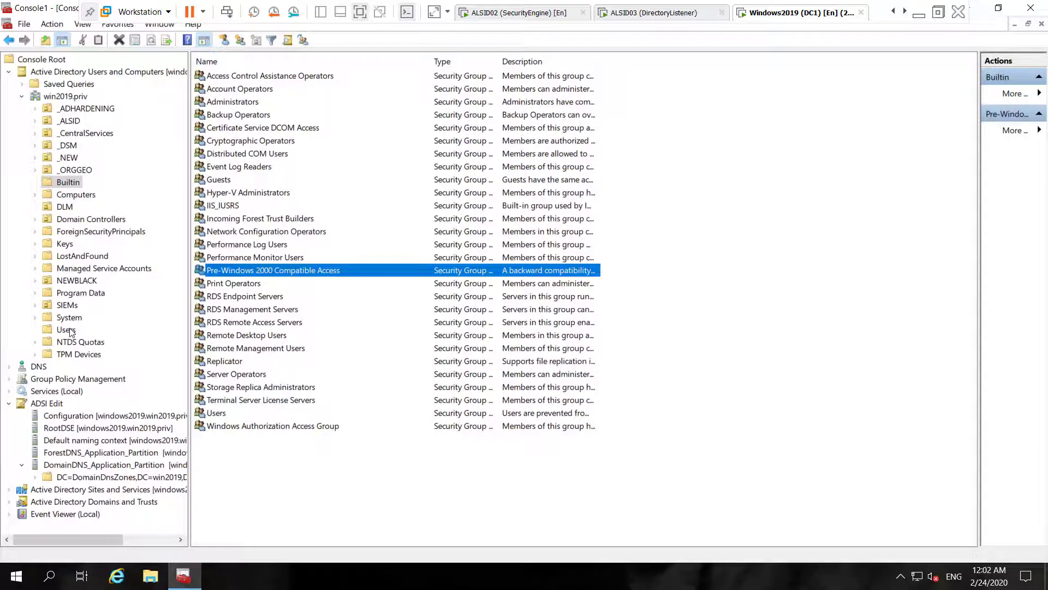
- Remove Max from the Domain Admins group in the Users container and save
{"action": "left_click", "coordinate": [70, 330]}
{"action": "double_click", "coordinate": [255, 169]}
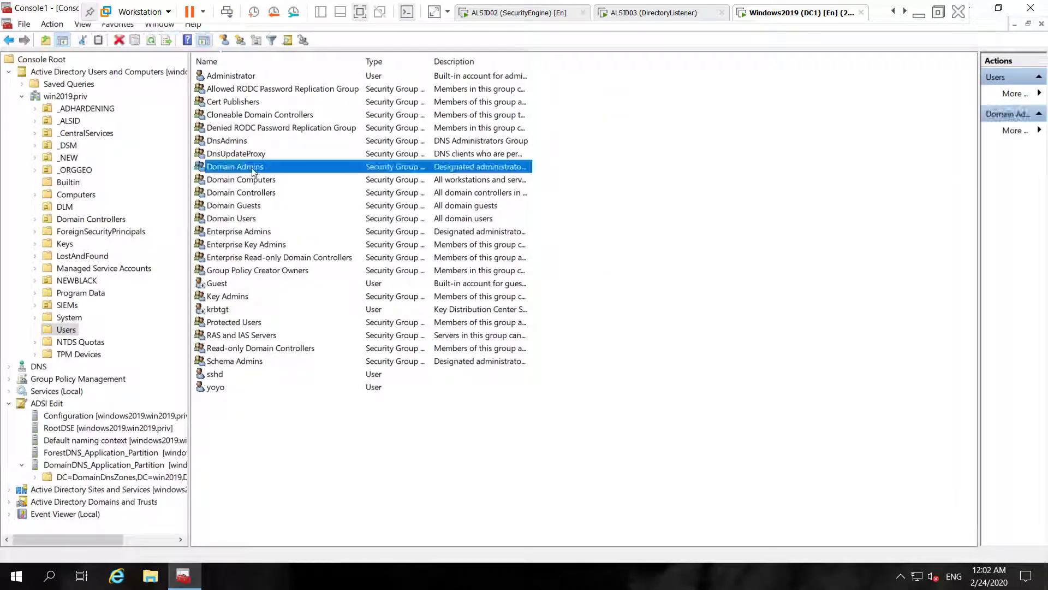
{"action": "left_click", "coordinate": [654, 237]}
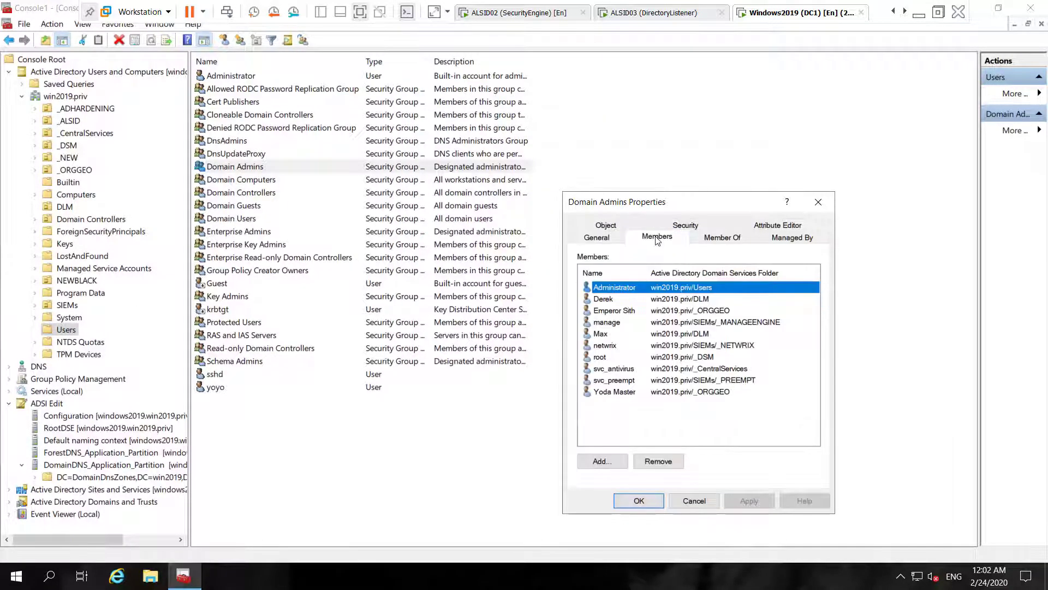
{"action": "left_click", "coordinate": [599, 337]}
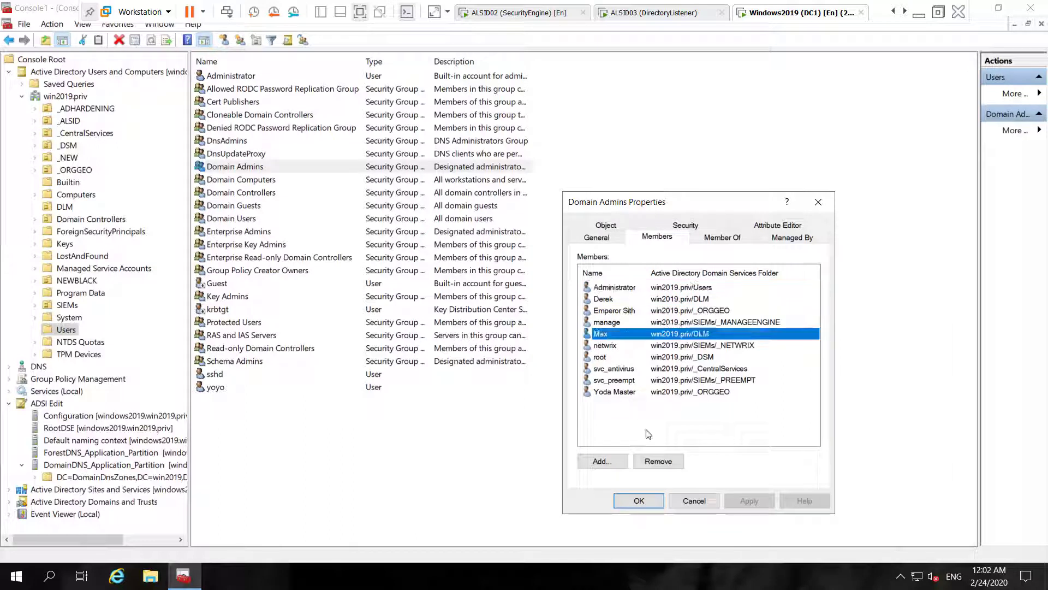
{"action": "left_click", "coordinate": [665, 465]}
{"action": "left_click", "coordinate": [569, 384]}
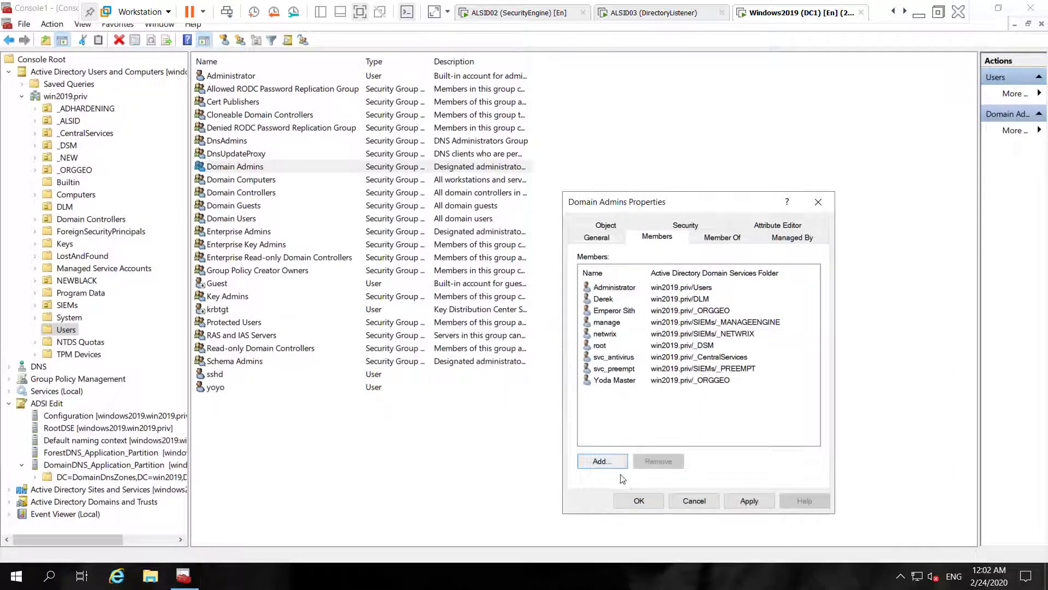
{"action": "left_click", "coordinate": [641, 502]}
{"action": "left_click", "coordinate": [520, 12]}
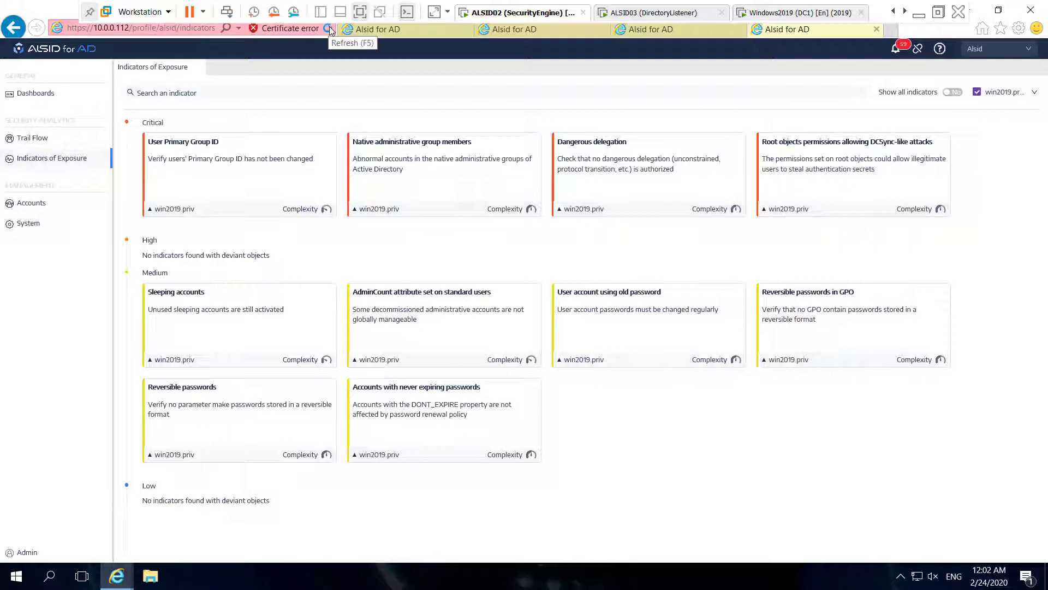
{"action": "left_click", "coordinate": [397, 298]}
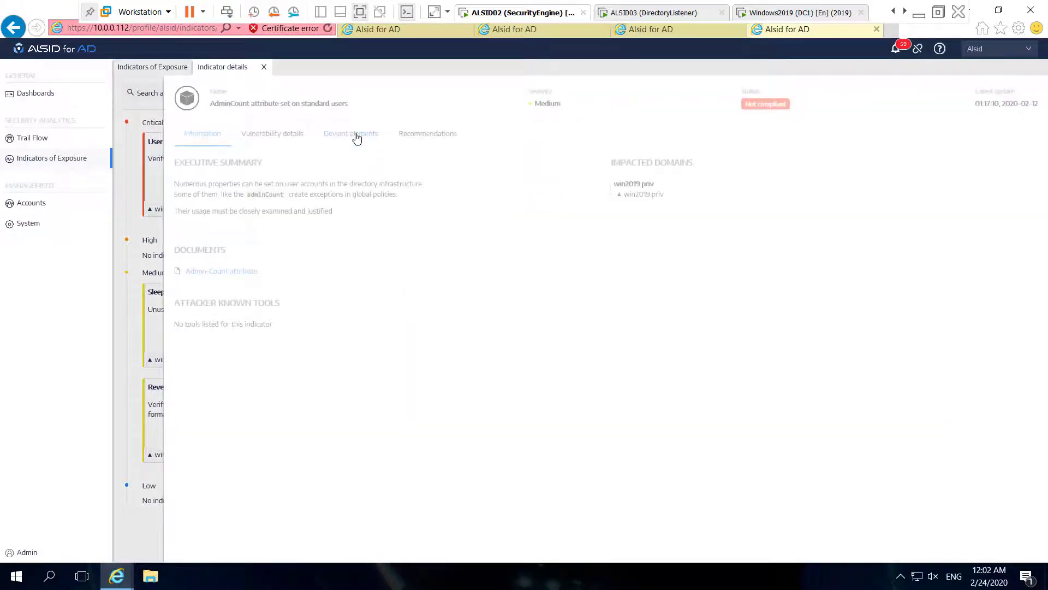
{"action": "left_click", "coordinate": [355, 139]}
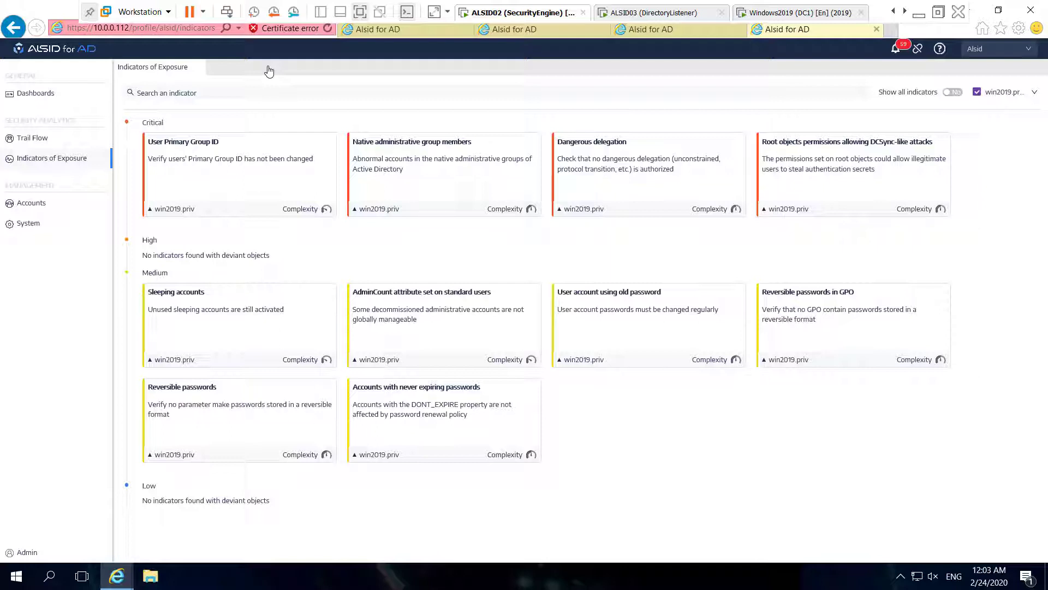
{"action": "left_click", "coordinate": [857, 161]}
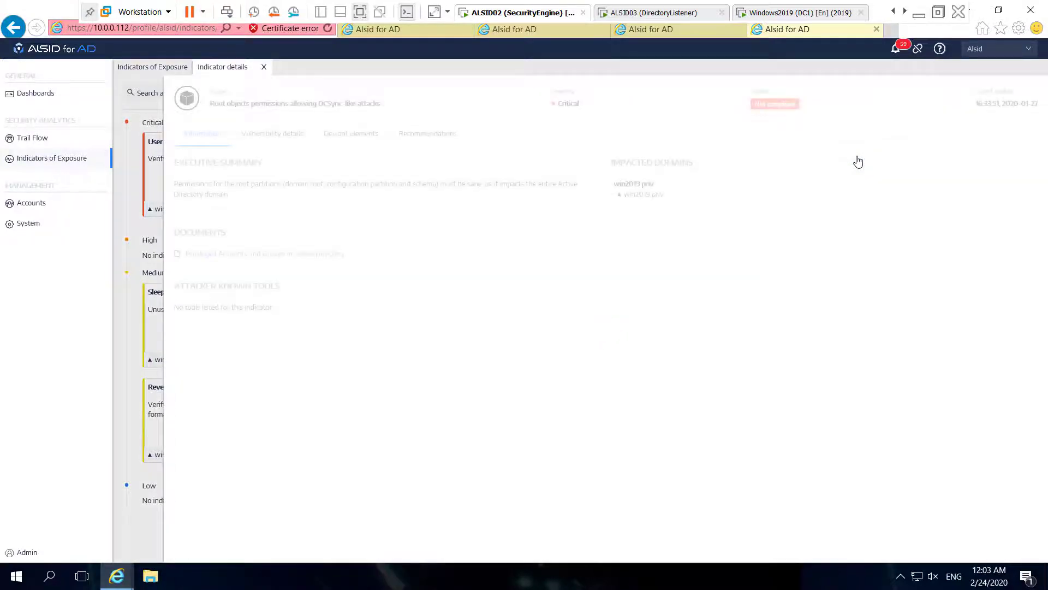
{"action": "left_click", "coordinate": [349, 137]}
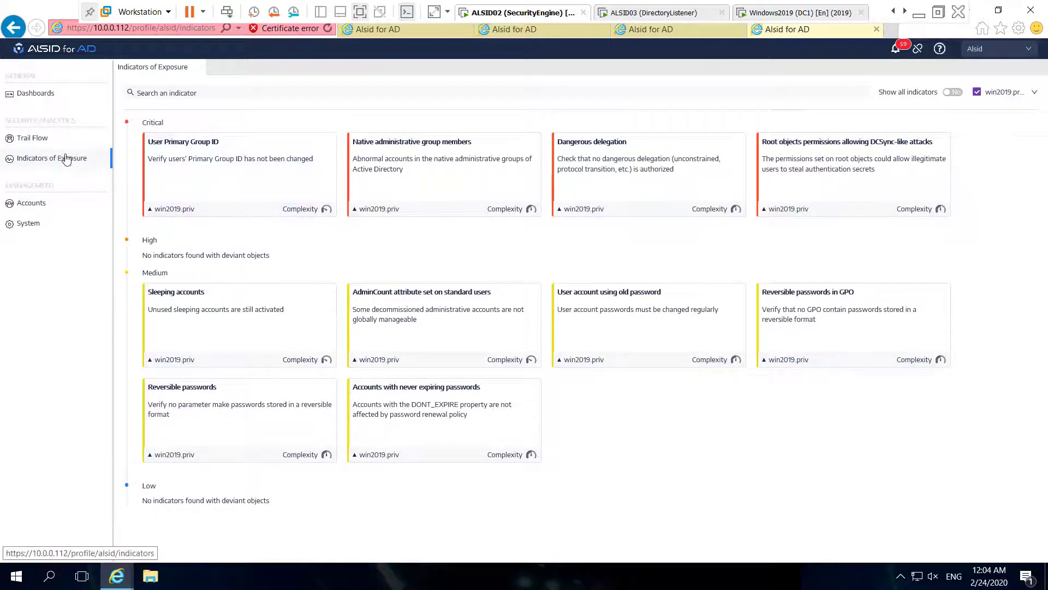
- Filter the Trail Flow with the expression cn: "domain admins"
{"action": "left_click", "coordinate": [39, 141]}
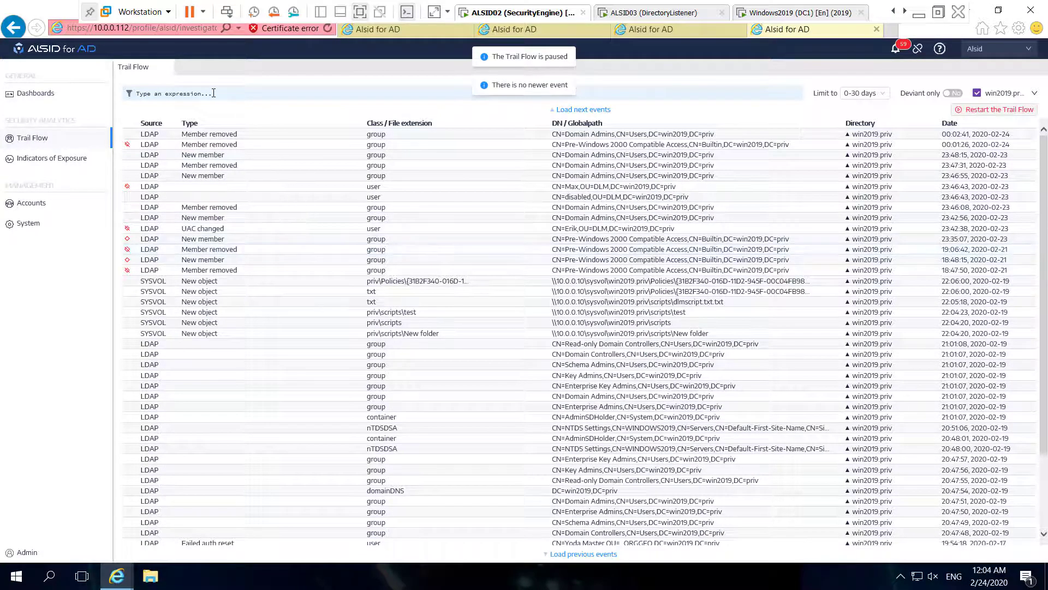
{"action": "left_click", "coordinate": [214, 92]}
{"action": "type", "text": "cn="}
{"action": "type", "text": " do"}
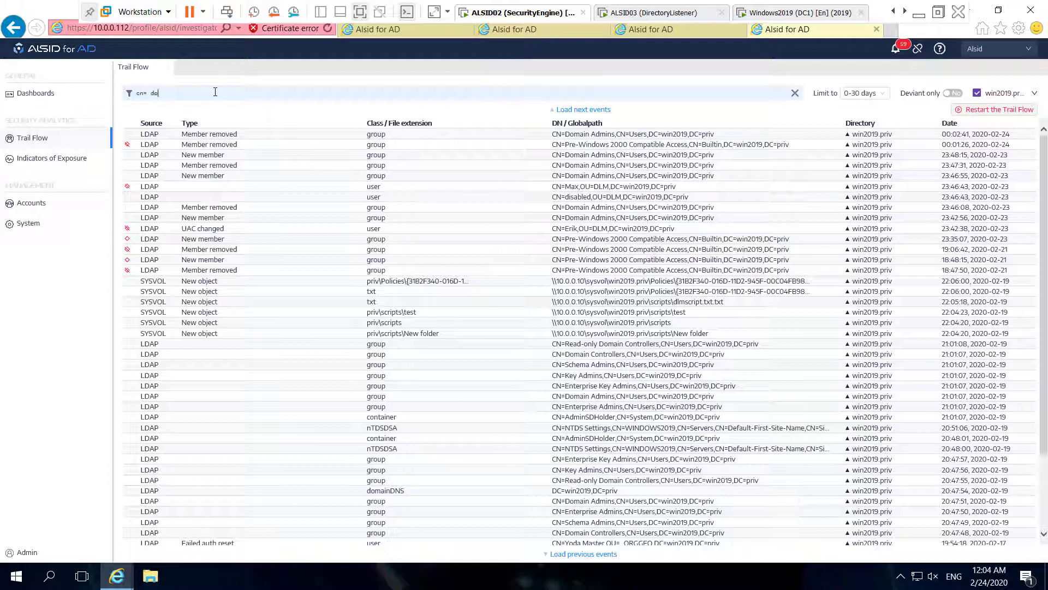
{"action": "type", "text": "main admins"}
{"action": "key", "text": "Return"}
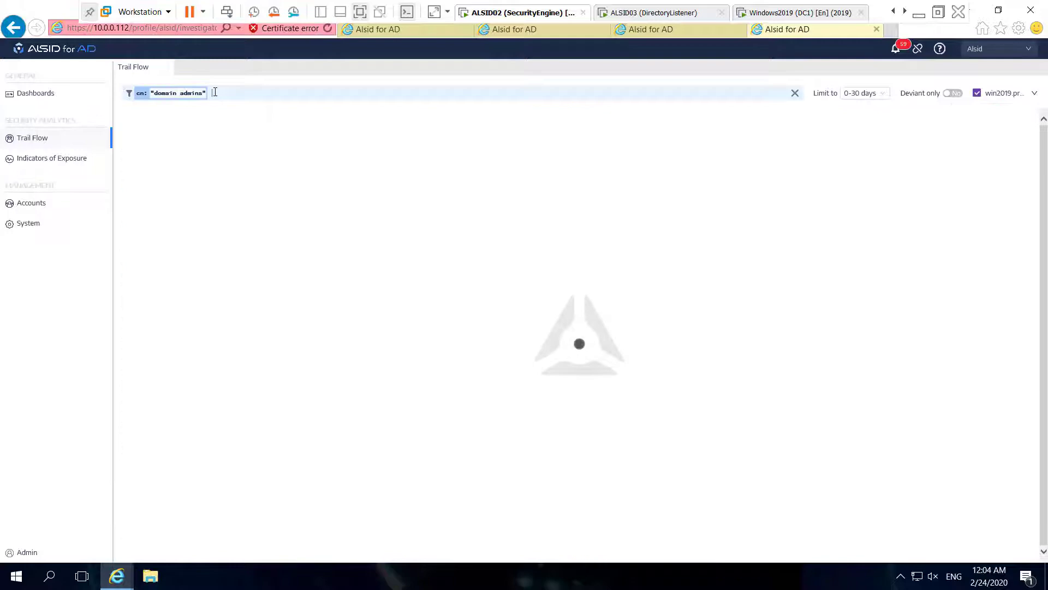